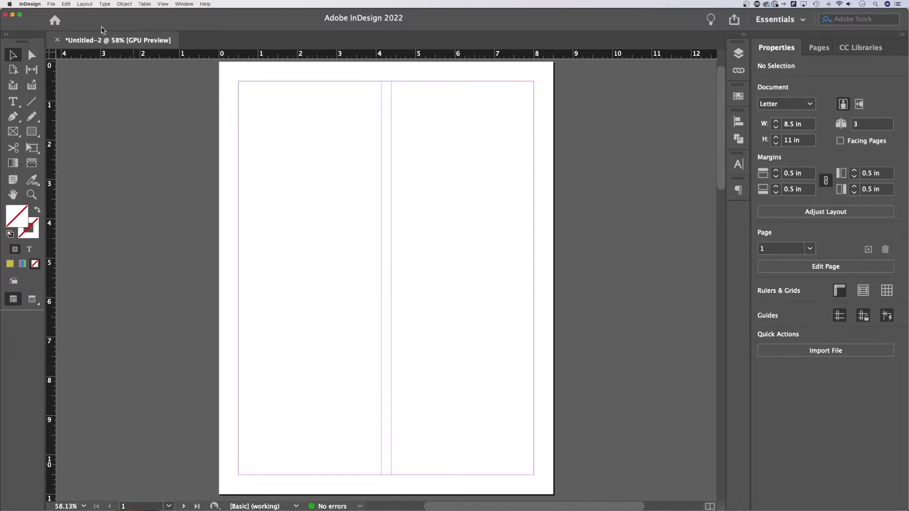
- Open Layout > Margins and Columns and raise the column count from two to three
{"action": "left_click", "coordinate": [84, 3]}
{"action": "mouse_move", "coordinate": [88, 12]}
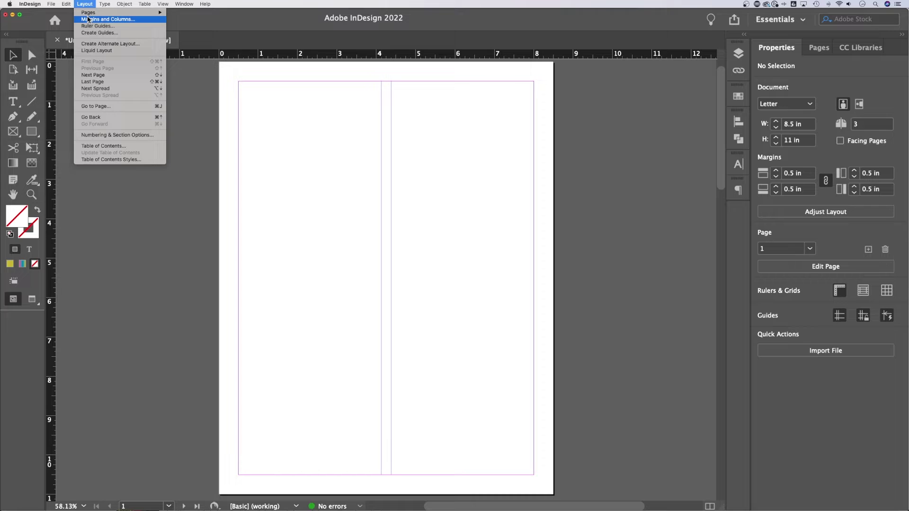
{"action": "left_click", "coordinate": [84, 19]}
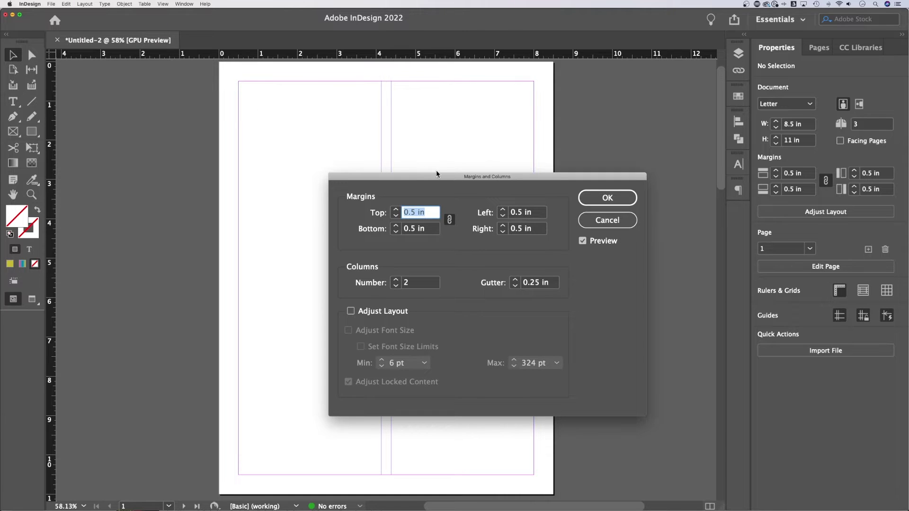
{"action": "left_click_drag", "start_coordinate": [436, 173], "coordinate": [415, 172]}
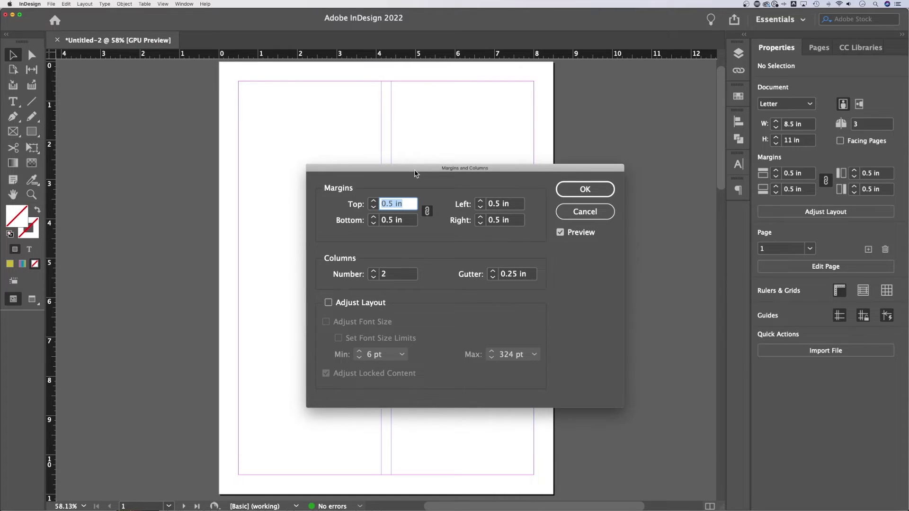
{"action": "left_click", "coordinate": [373, 271]}
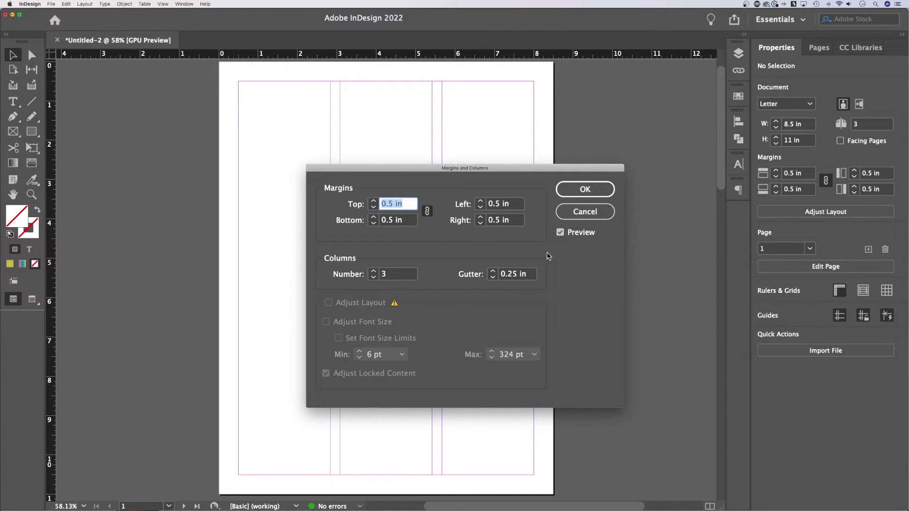
{"action": "left_click_drag", "start_coordinate": [485, 170], "coordinate": [671, 150]}
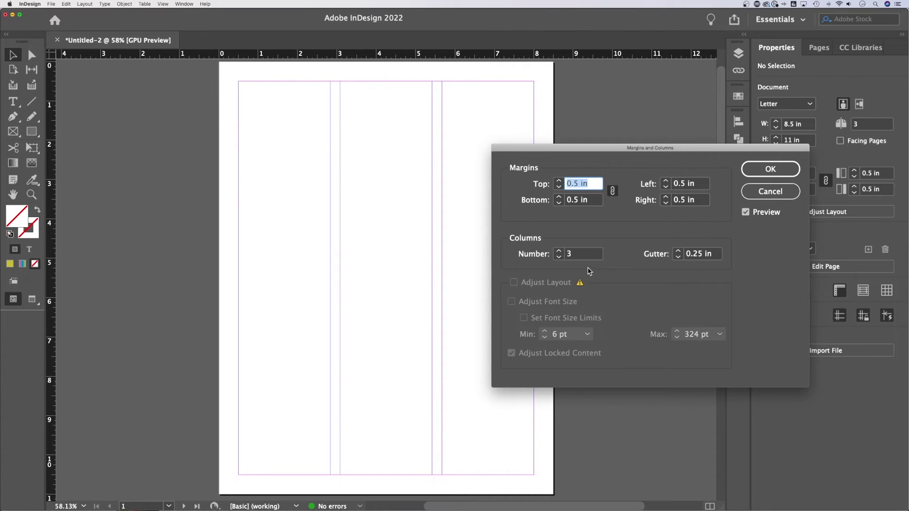
- Preview five columns with a 0.1 in gutter, then select the gutter to enter 0.5 in
{"action": "left_click", "coordinate": [575, 253]}
{"action": "type", "text": "4"}
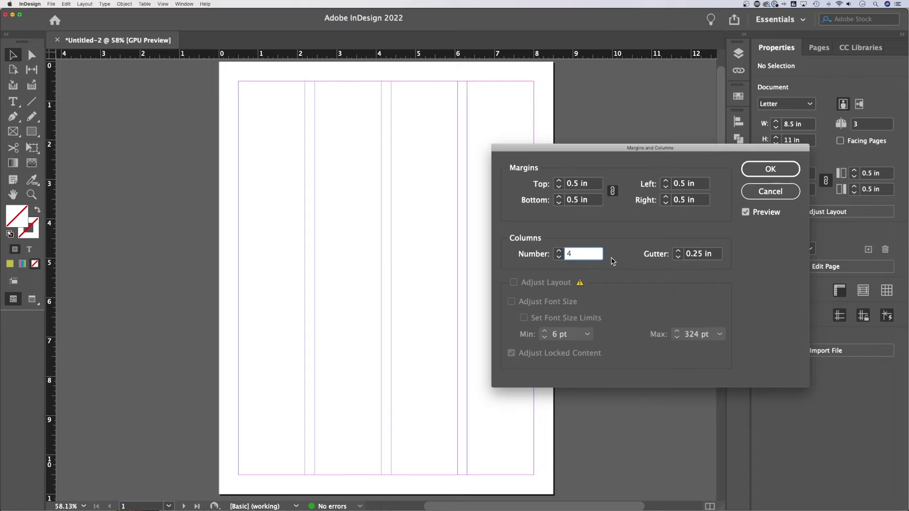
{"action": "key", "text": "Up"}
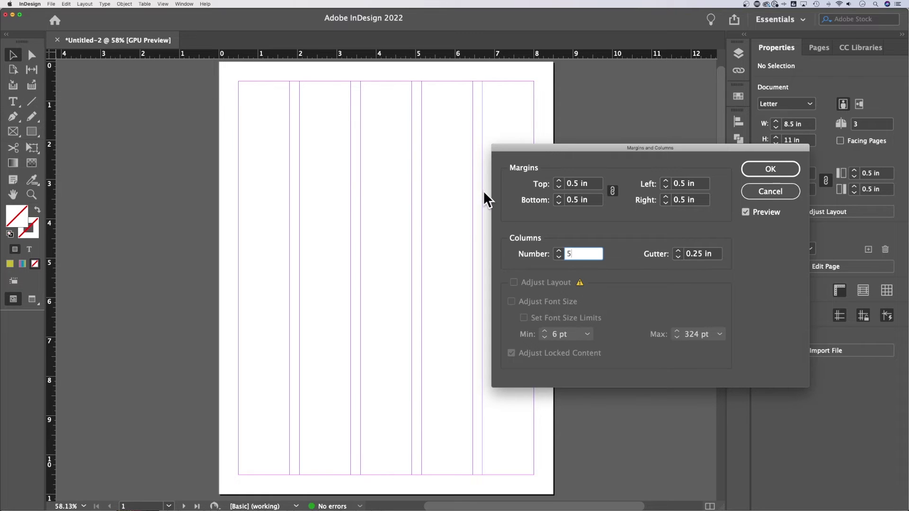
{"action": "double_click", "coordinate": [696, 253]}
{"action": "type", "text": "0.1"}
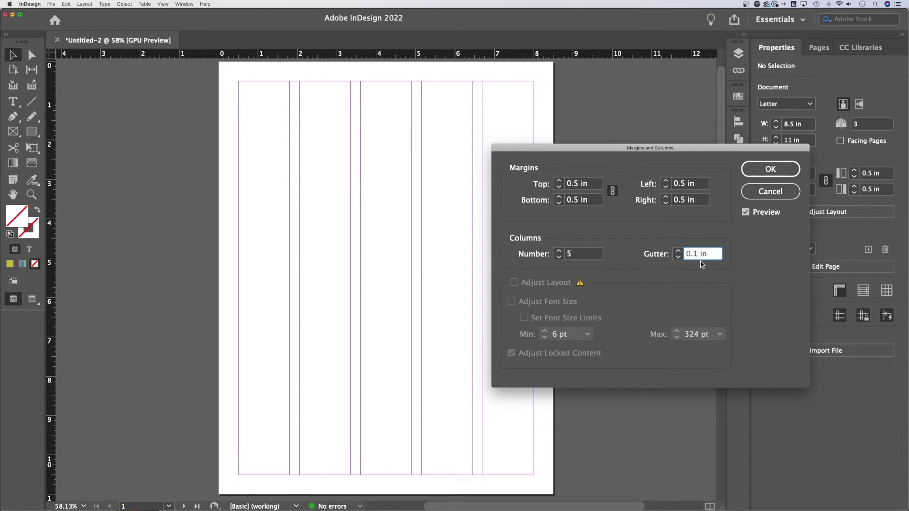
{"action": "key", "text": "Tab"}
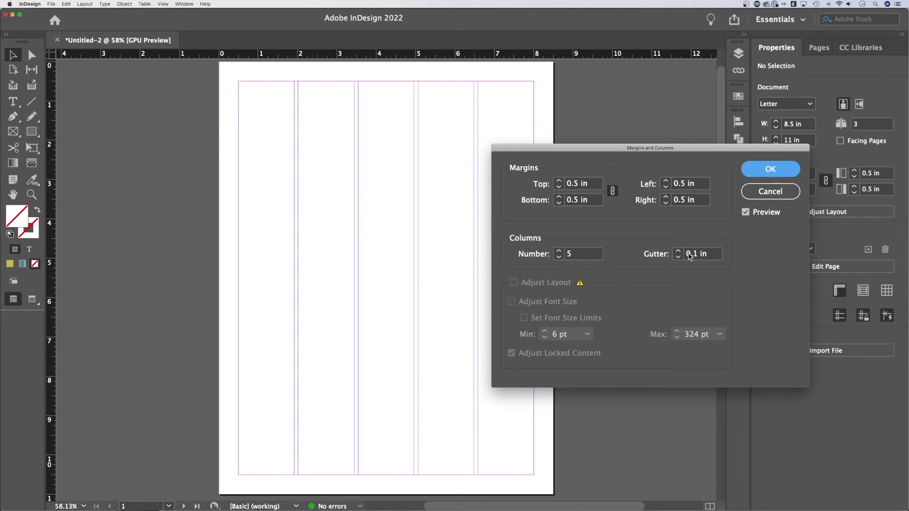
{"action": "double_click", "coordinate": [697, 254]}
{"action": "type", "text": "0.5"}
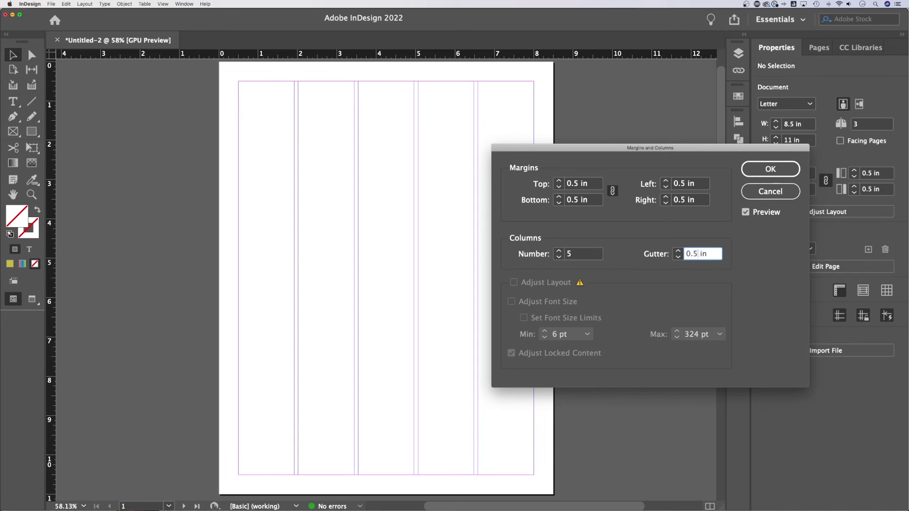
- Commit the 0.5 in gutter, reduce the columns to three, and confirm the dialog
{"action": "left_click", "coordinate": [575, 254]}
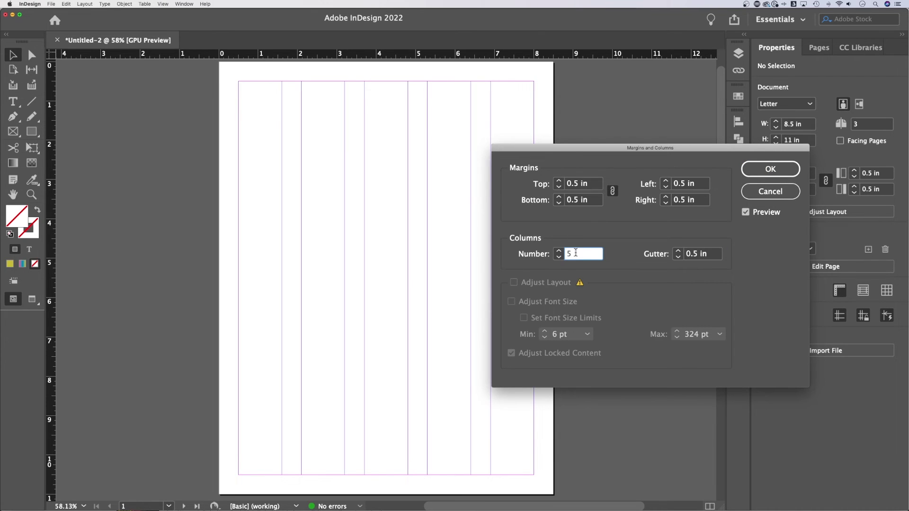
{"action": "left_click", "coordinate": [559, 256]}
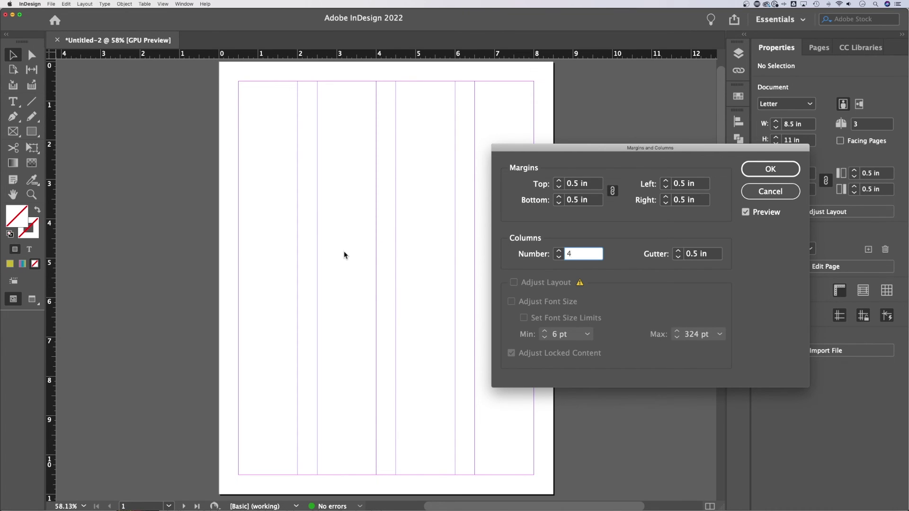
{"action": "key", "text": "Down"}
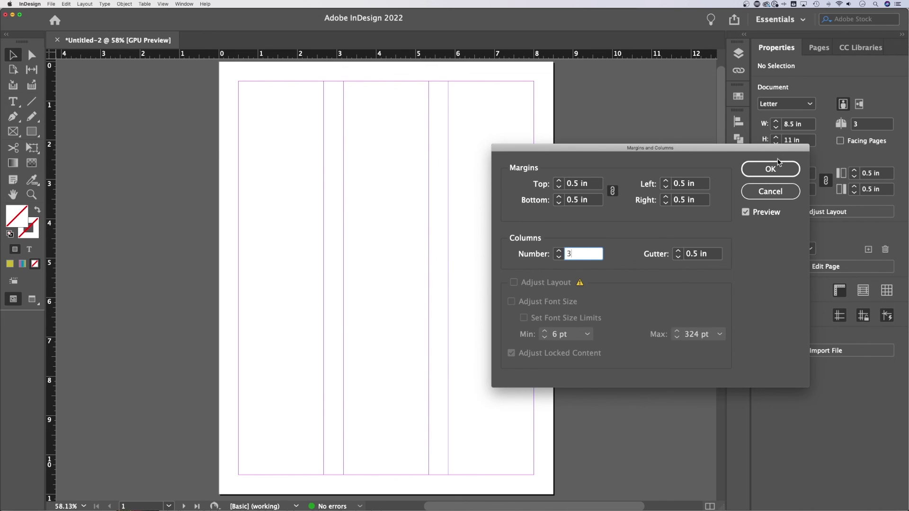
{"action": "left_click", "coordinate": [773, 168]}
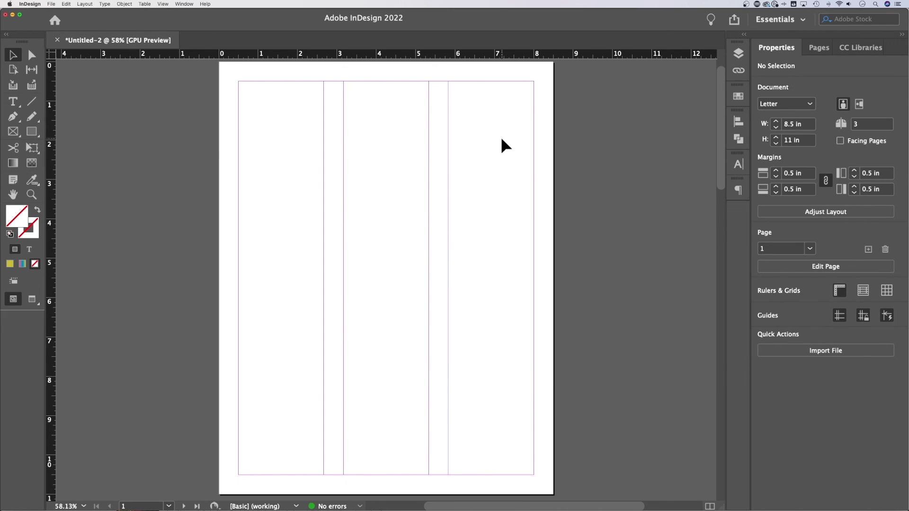